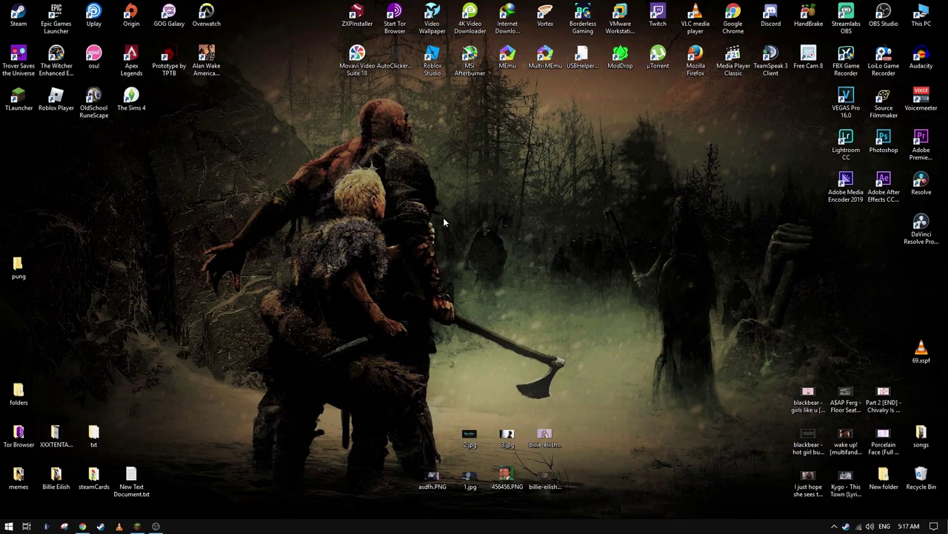
Step: Switch to Chrome and move the TLauncher home page tab ahead of the skin installation guide tab
right_click(412, 227)
click(426, 253)
click(82, 526)
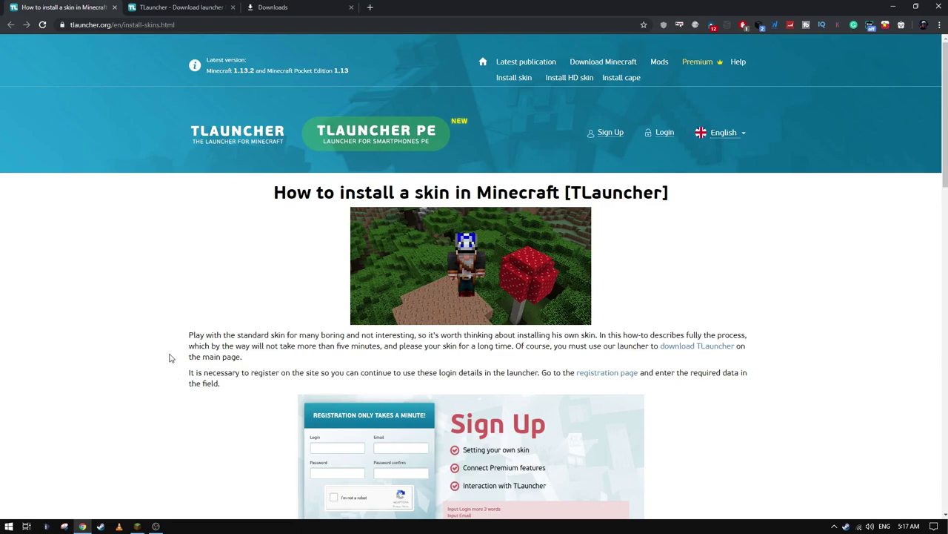
drag(139, 5, 45, 6)
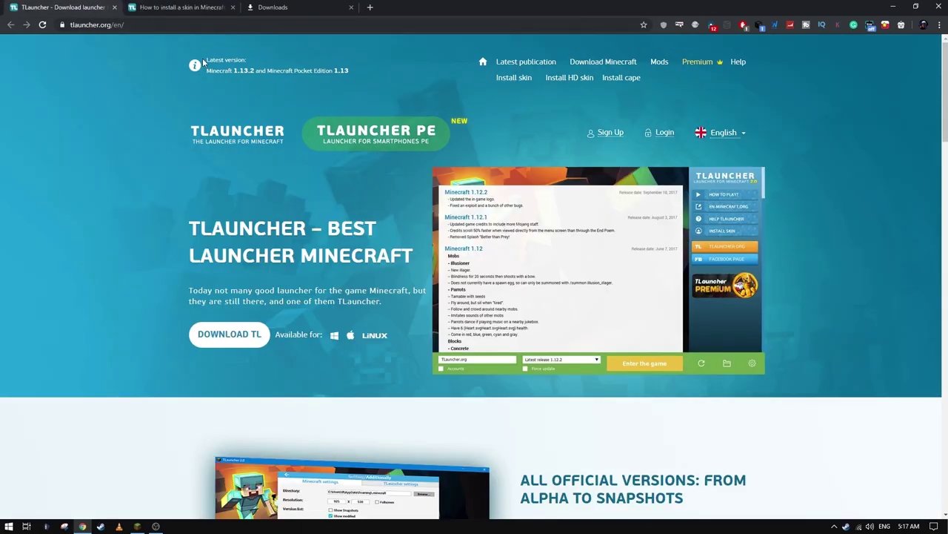
Step: Look over the TLauncher home page and start downloading the launcher for Windows
scroll(260, 281, down, 2)
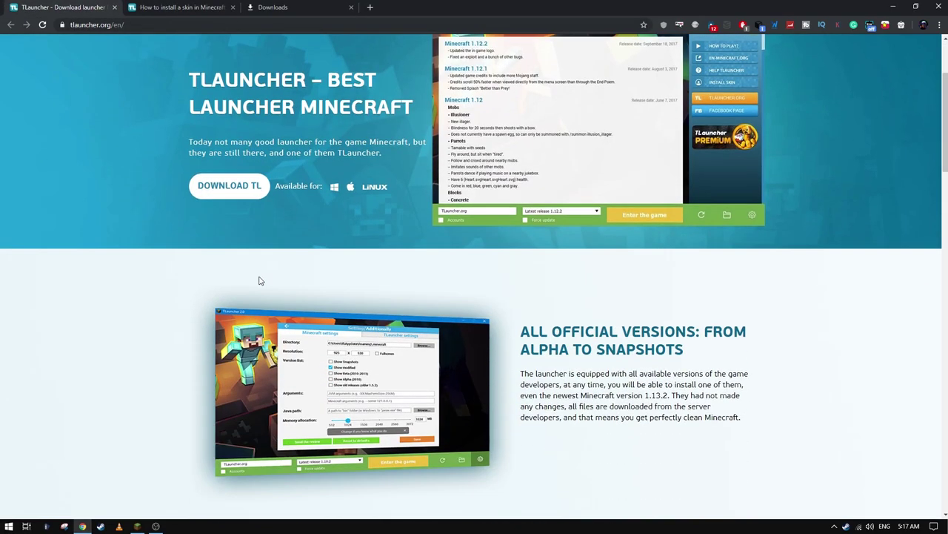
scroll(561, 374, down, 3)
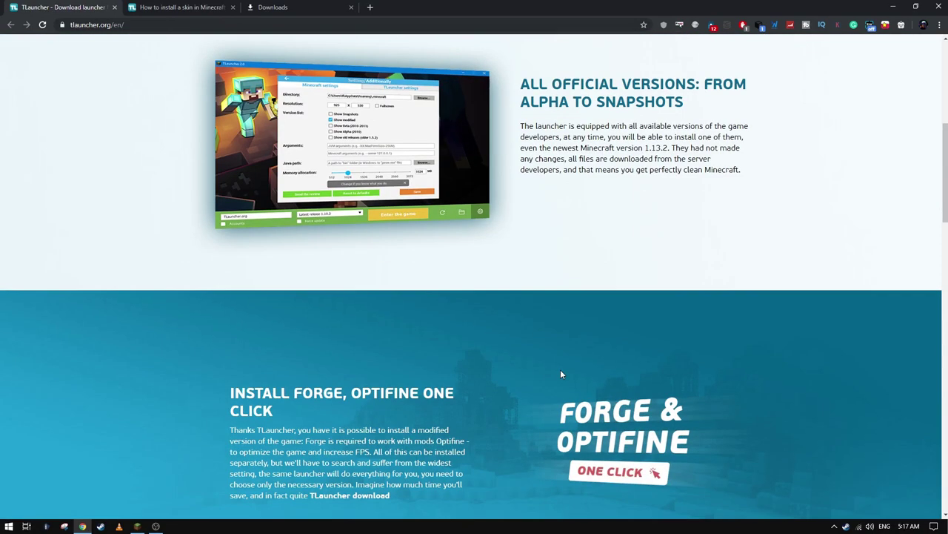
scroll(561, 374, up, 5)
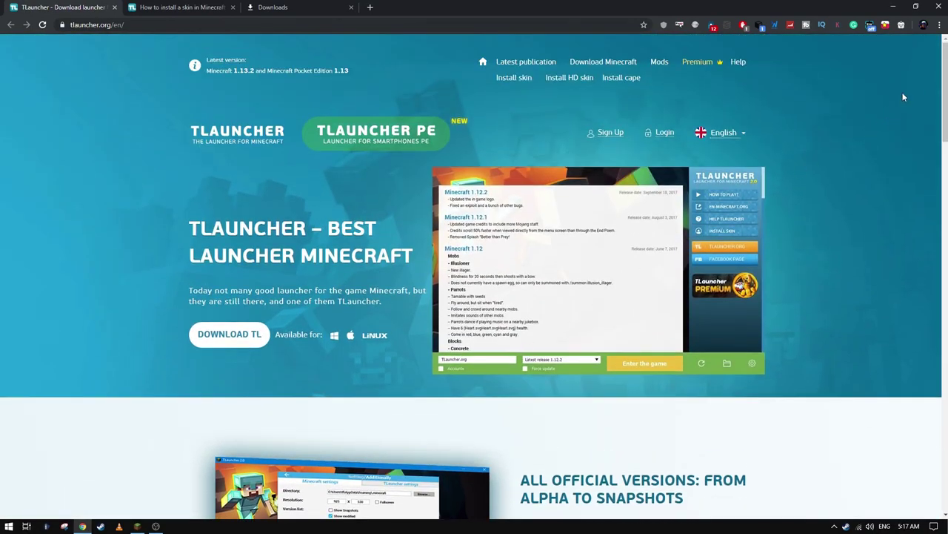
scroll(561, 320, down, 4)
scroll(412, 271, down, 6)
scroll(412, 270, up, 10)
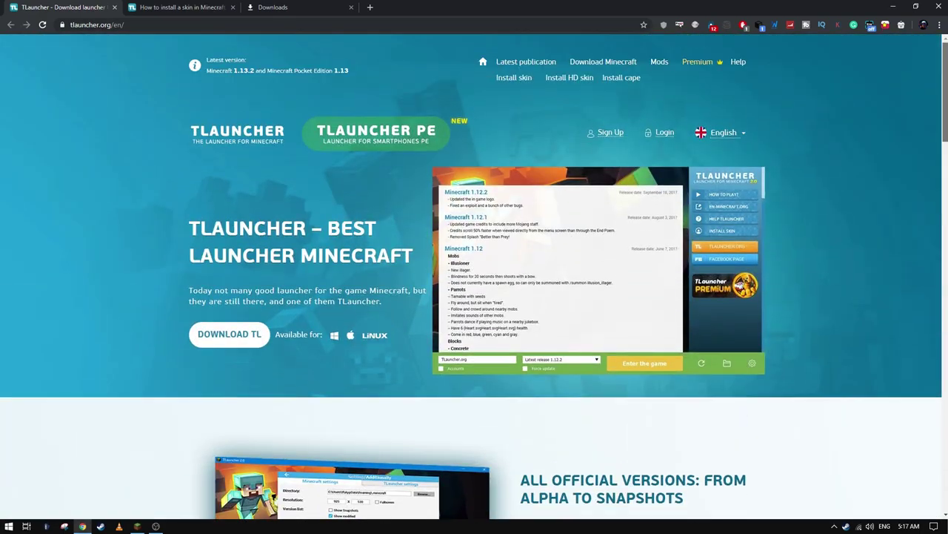
click(245, 345)
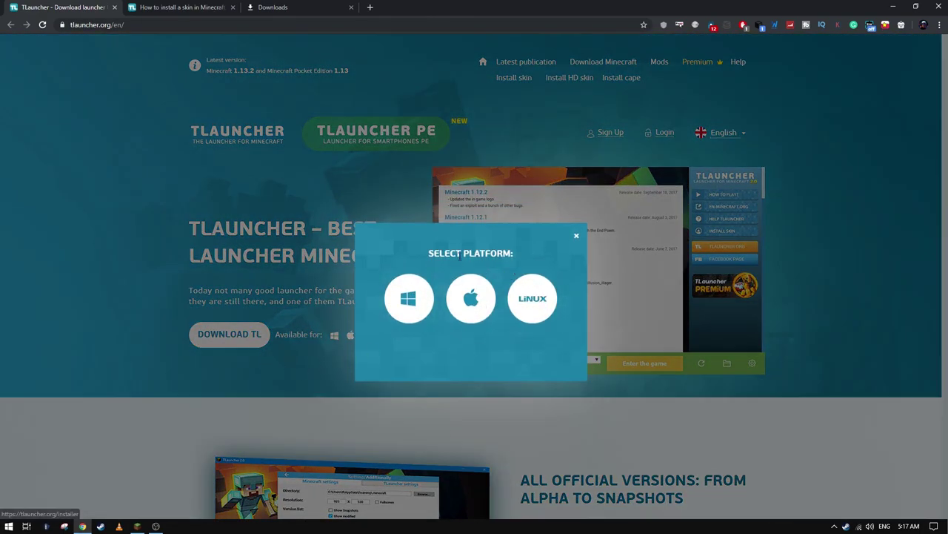
click(410, 298)
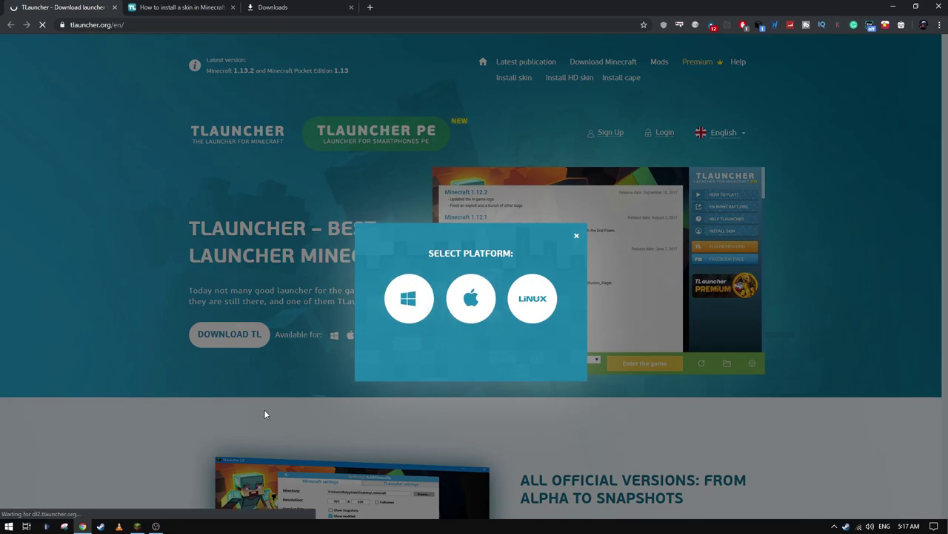
Step: Cancel the running TLauncher-2.66-Installer-0.5.2 (1).exe download and remove its entry from the downloads list
click(273, 8)
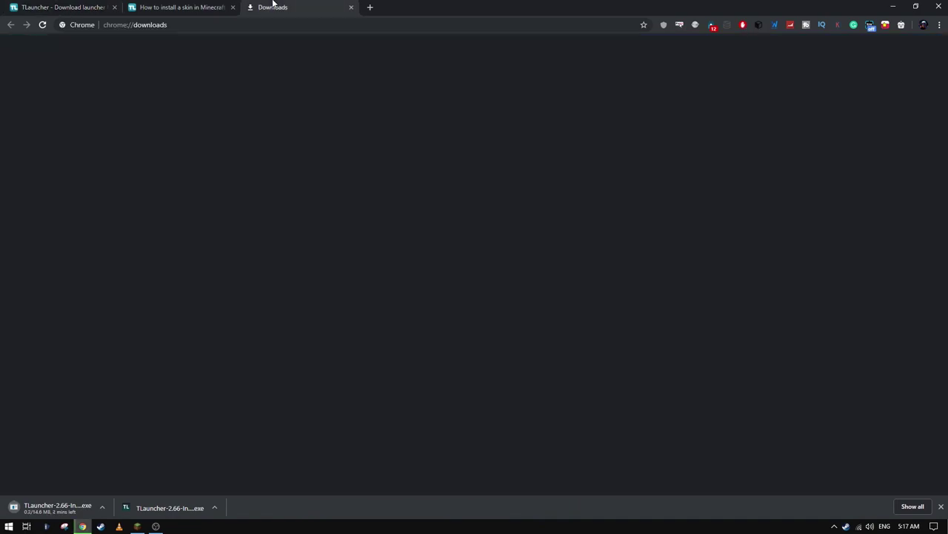
click(382, 170)
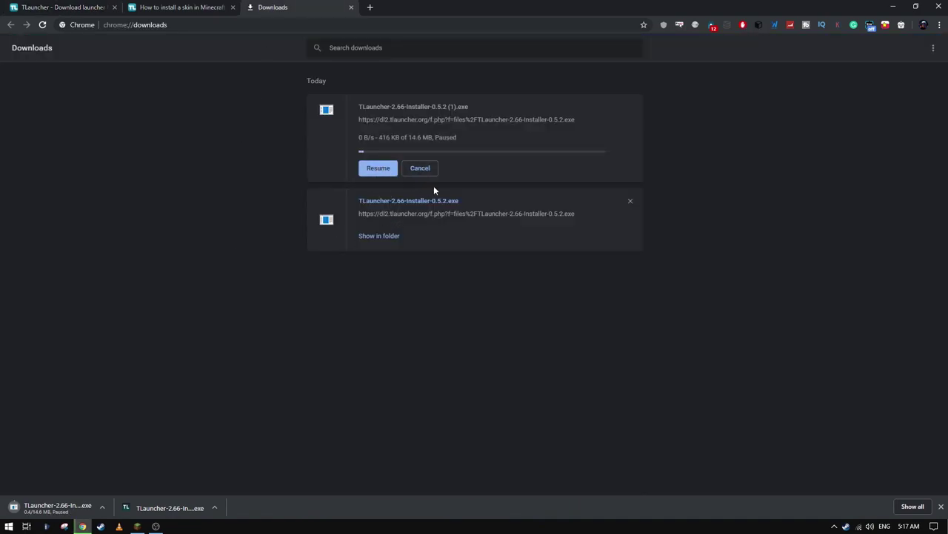
click(417, 169)
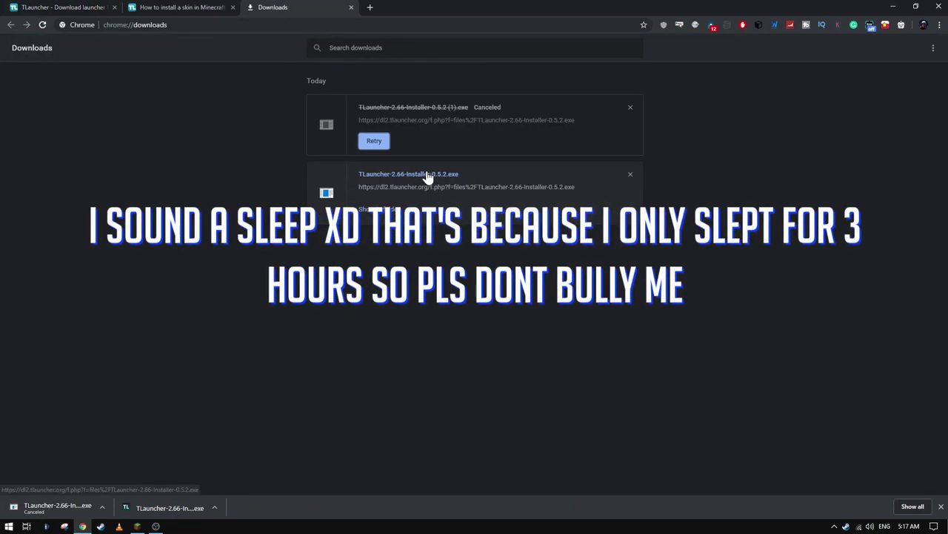
click(629, 107)
Step: Run the downloaded TLauncher-2.66-Installer-0.5.2.exe and proceed to the license agreement
click(419, 109)
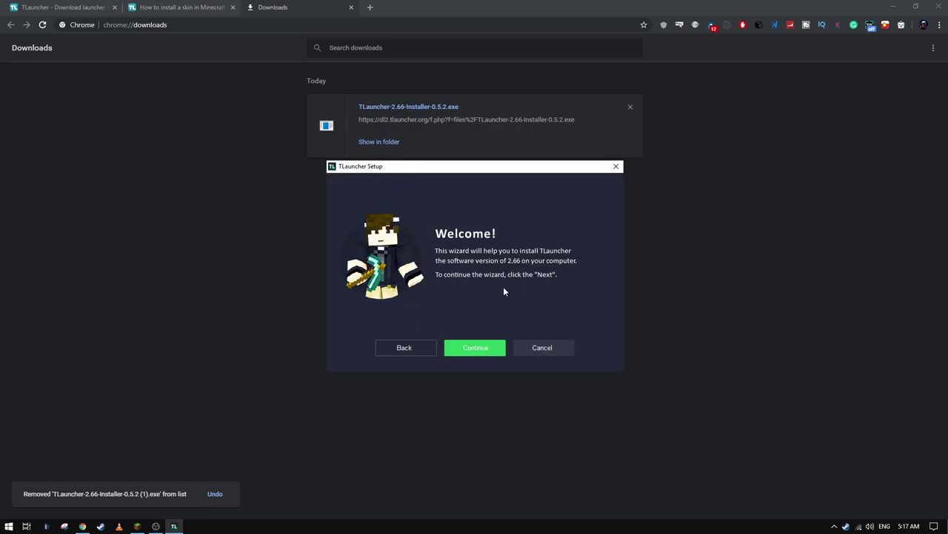
click(477, 351)
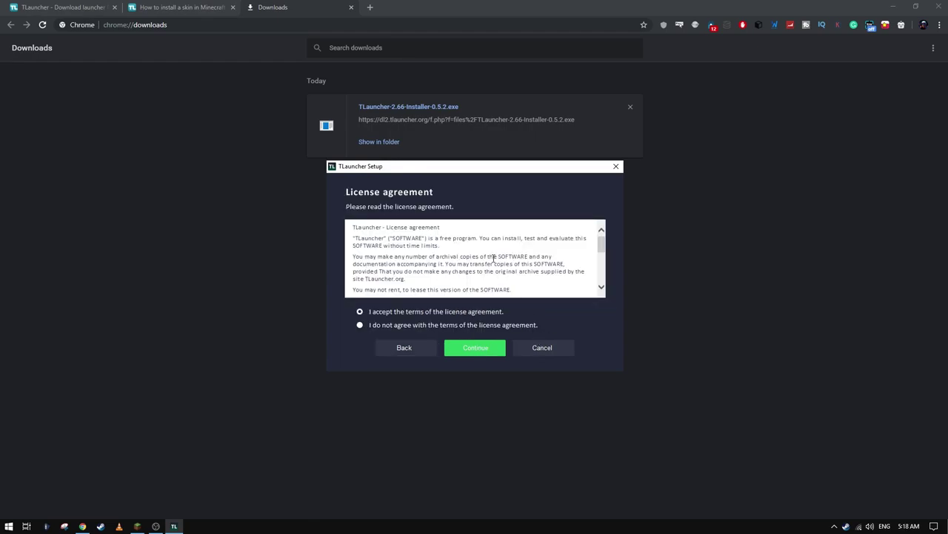
Step: Abort the TLauncher setup and remove the installer's entry from the downloads list
click(556, 348)
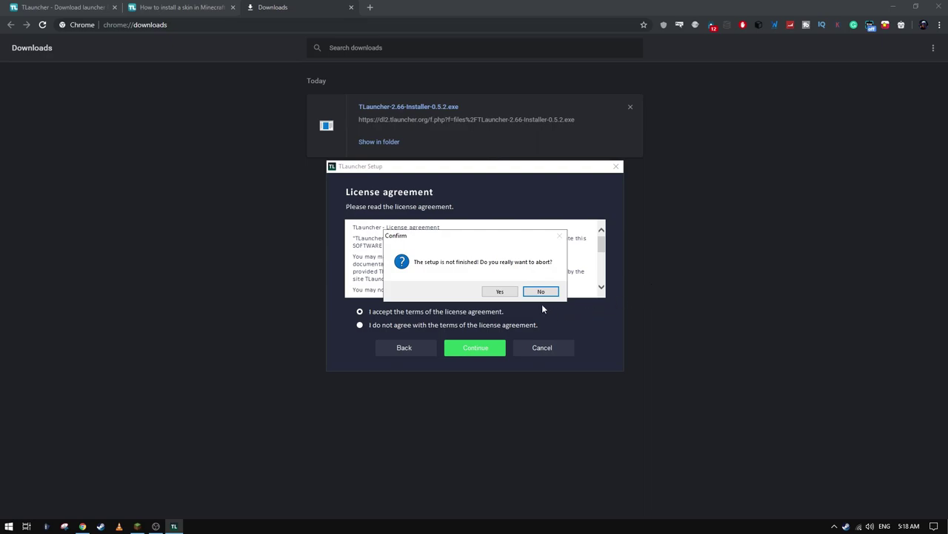
click(499, 292)
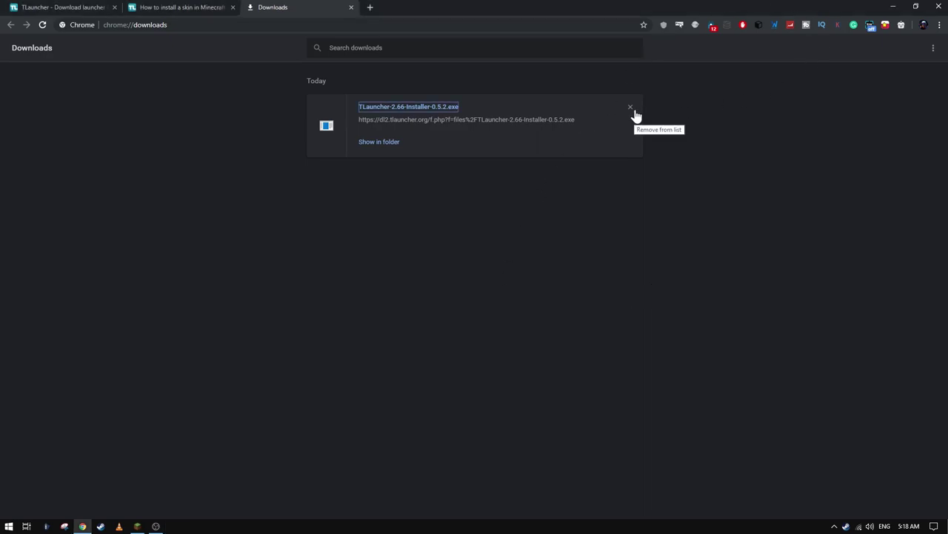
click(631, 108)
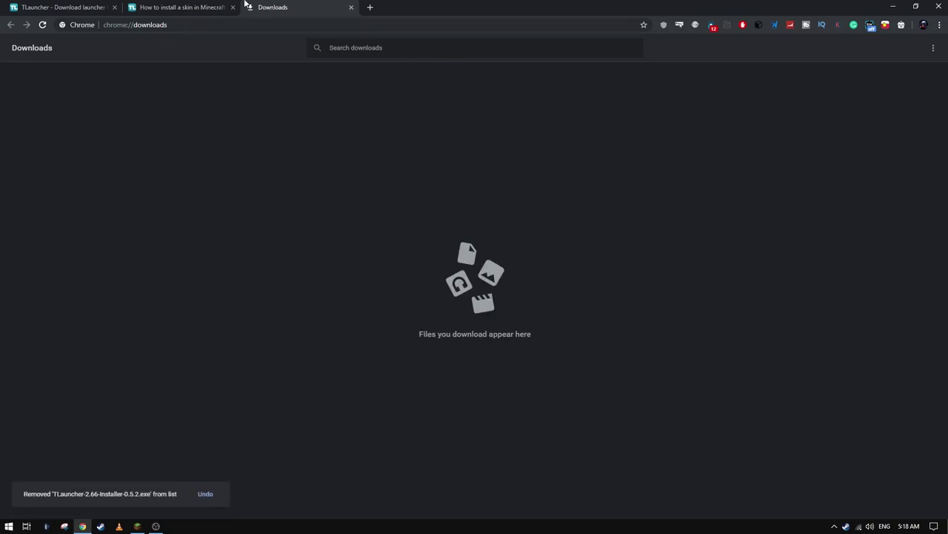
Step: Minimize the browser, place the TLauncher shortcut in an open area of the desktop, and launch it
click(893, 6)
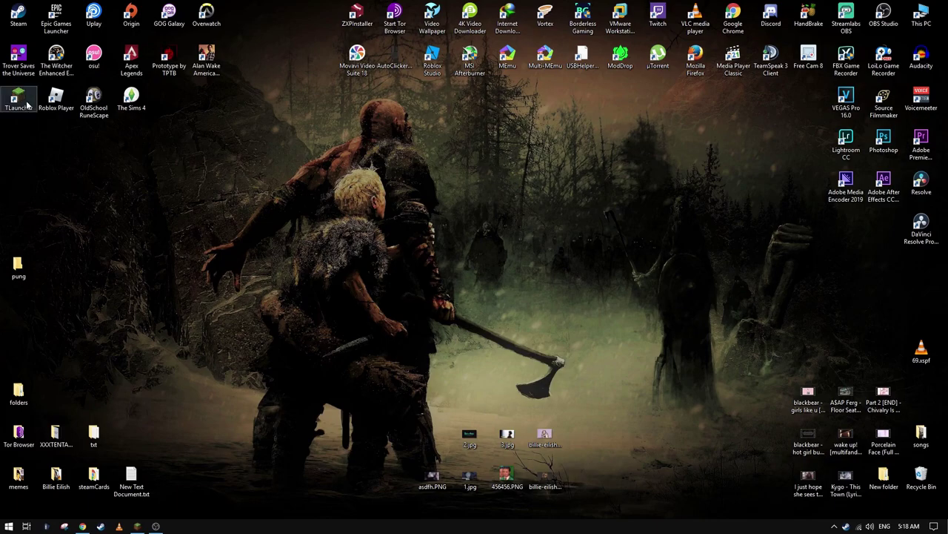
drag(27, 105, 255, 228)
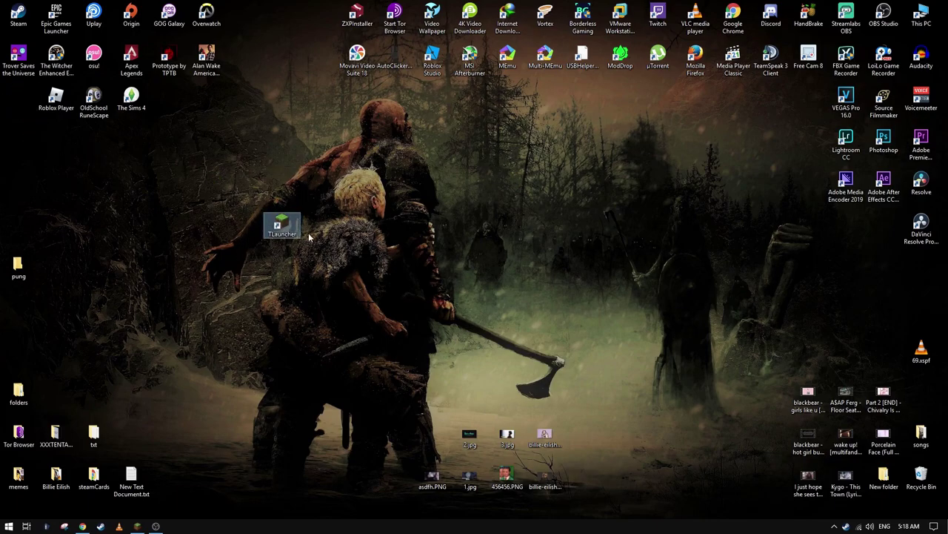
double_click(278, 226)
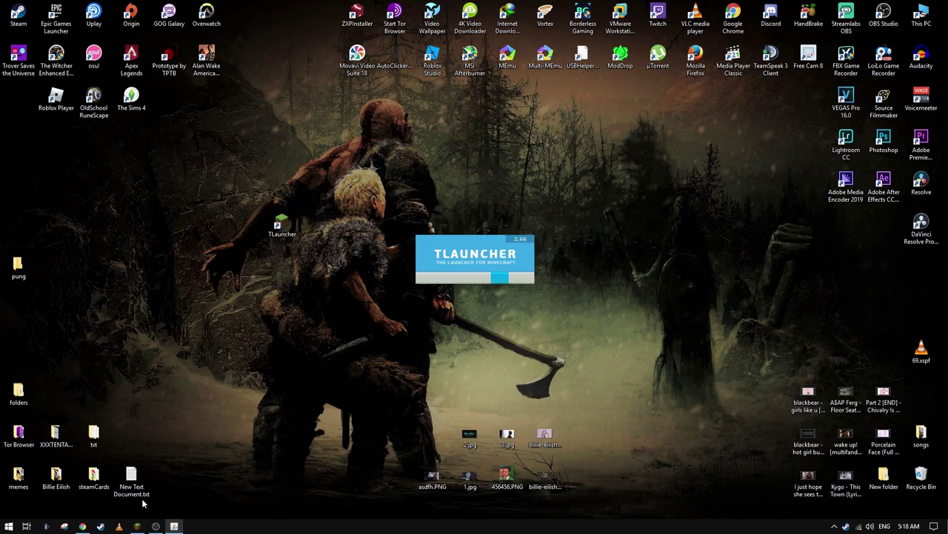
mouse_move(135, 525)
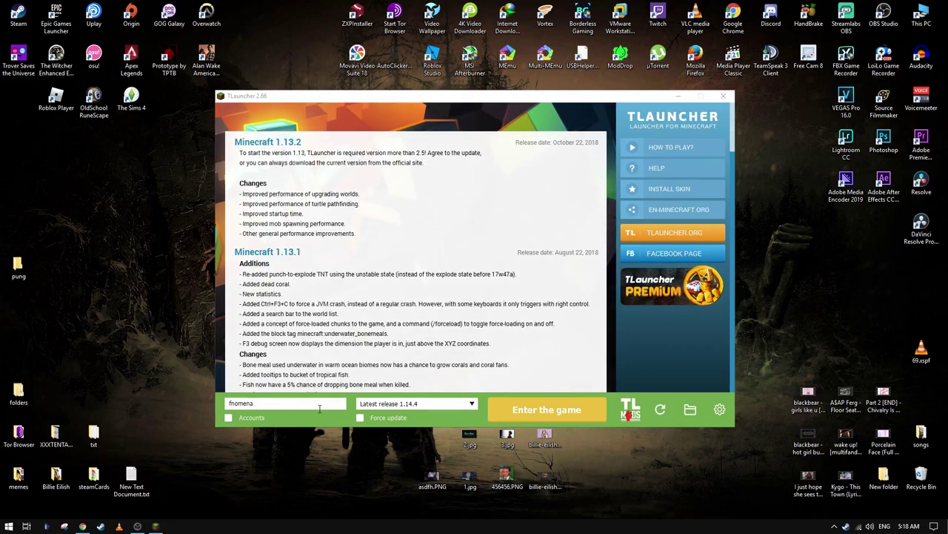
Step: Turn on the launcher's Accounts option, inspect its account list, and turn the option back off
drag(236, 403, 256, 403)
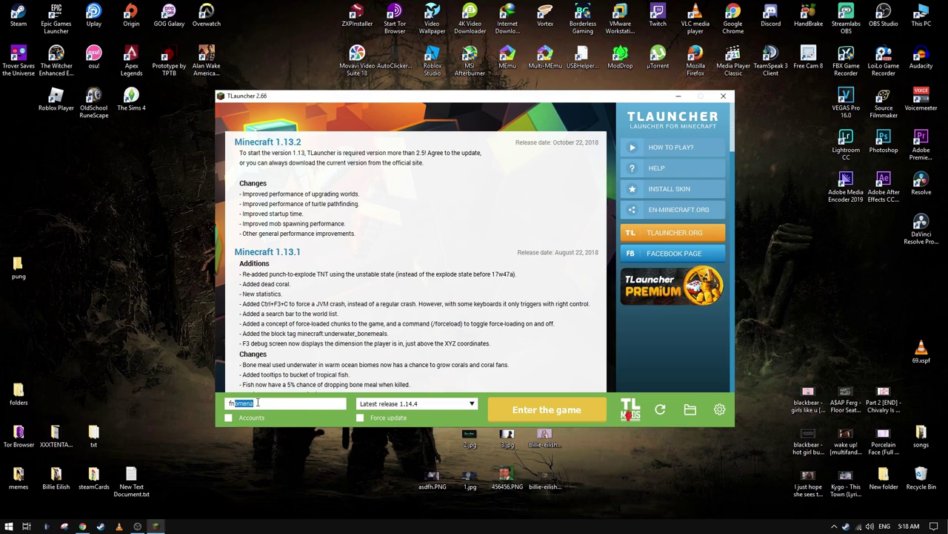
click(229, 418)
click(279, 406)
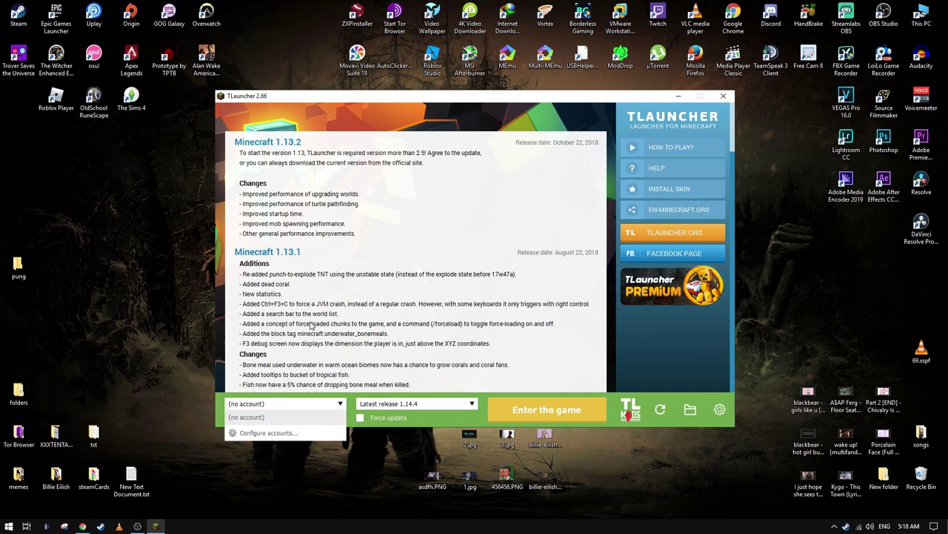
click(330, 407)
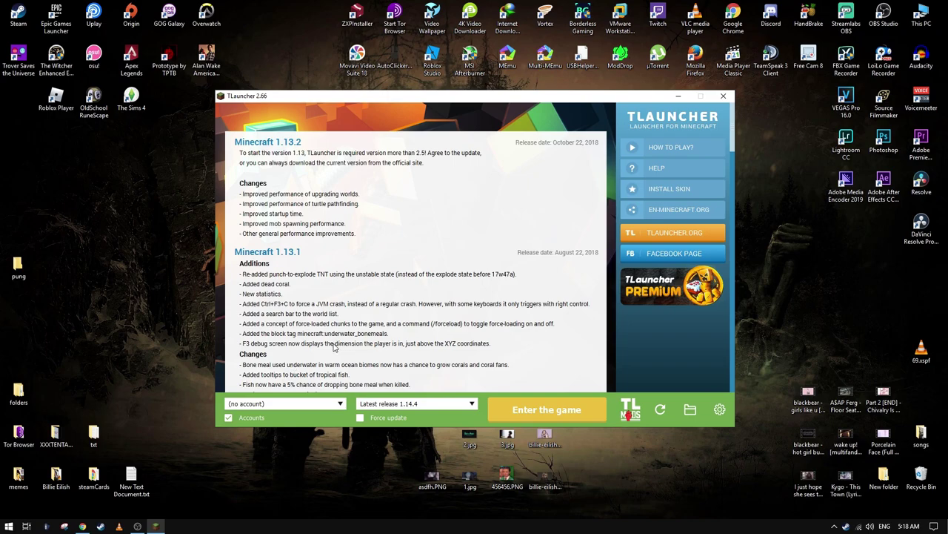
click(298, 405)
click(300, 409)
click(228, 419)
Step: Examine the Minecraft releases and the OptiFine and Forge versions offered by the launcher, keeping Latest release 1.14.4
click(406, 405)
scroll(455, 328, down, 2)
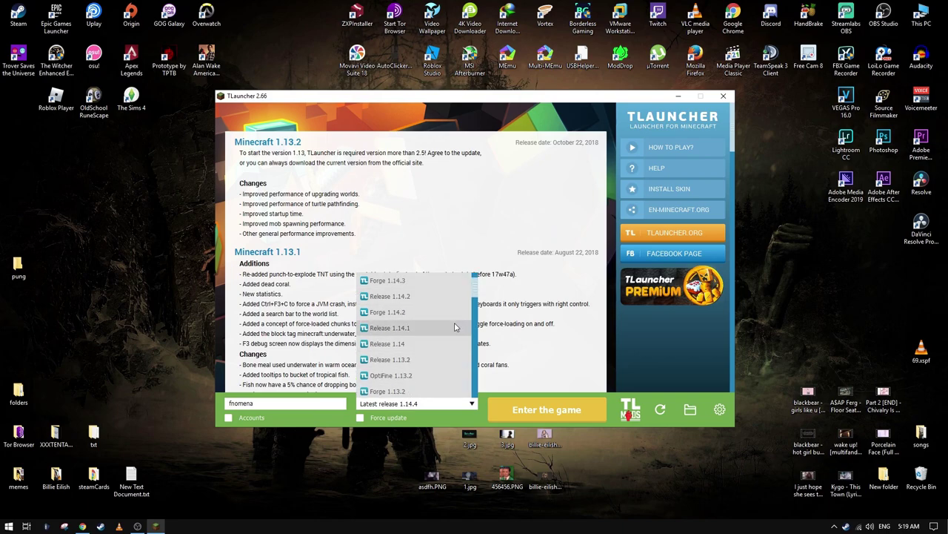
scroll(455, 328, up, 2)
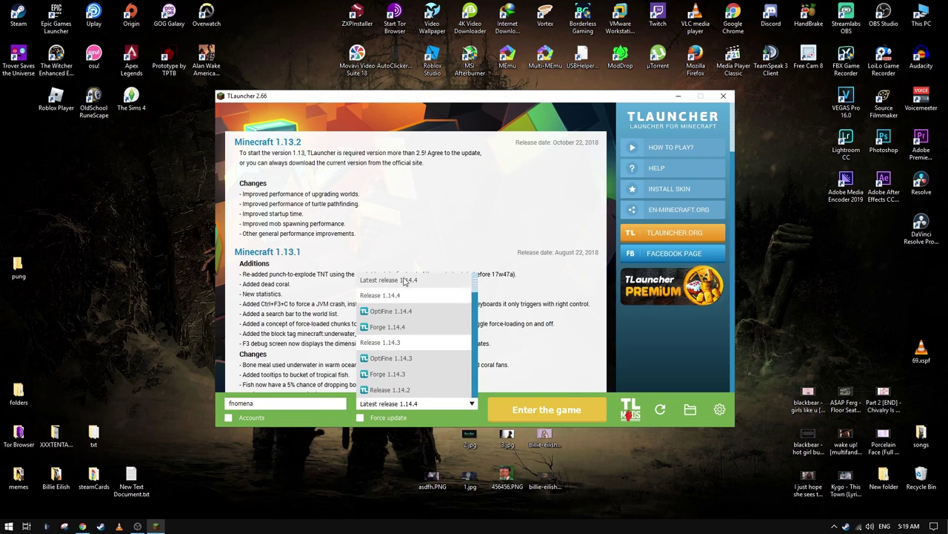
click(455, 261)
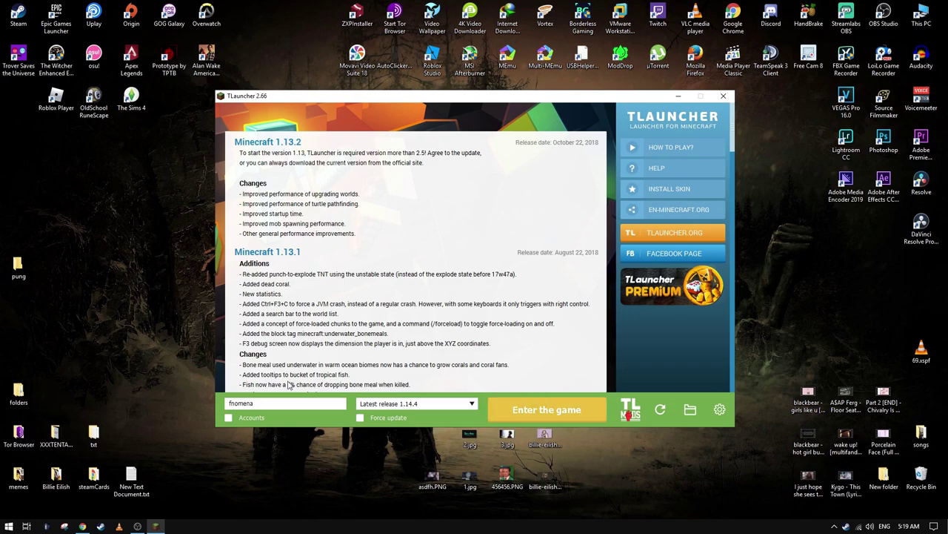
Step: Start Minecraft with Latest release 1.14.4 and enter the Singleplayer mode
click(531, 413)
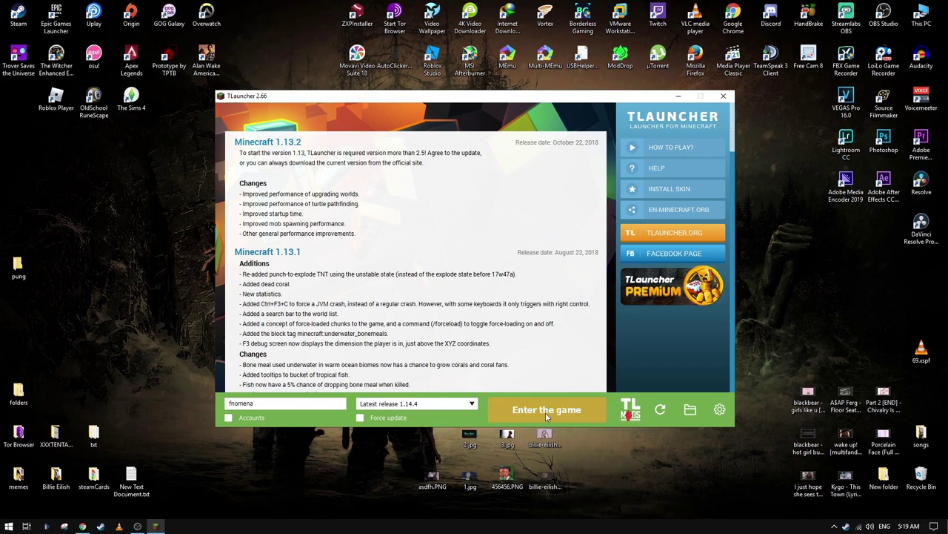
click(545, 413)
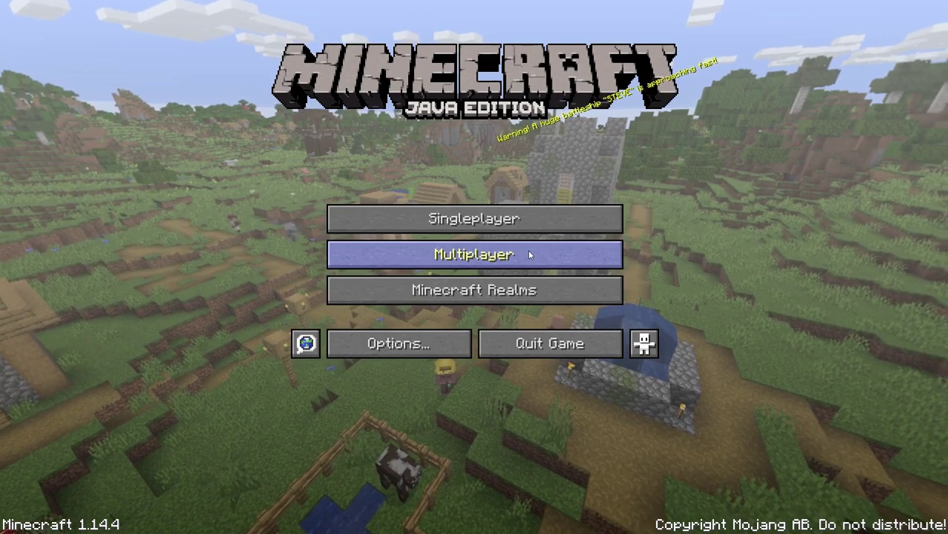
click(518, 220)
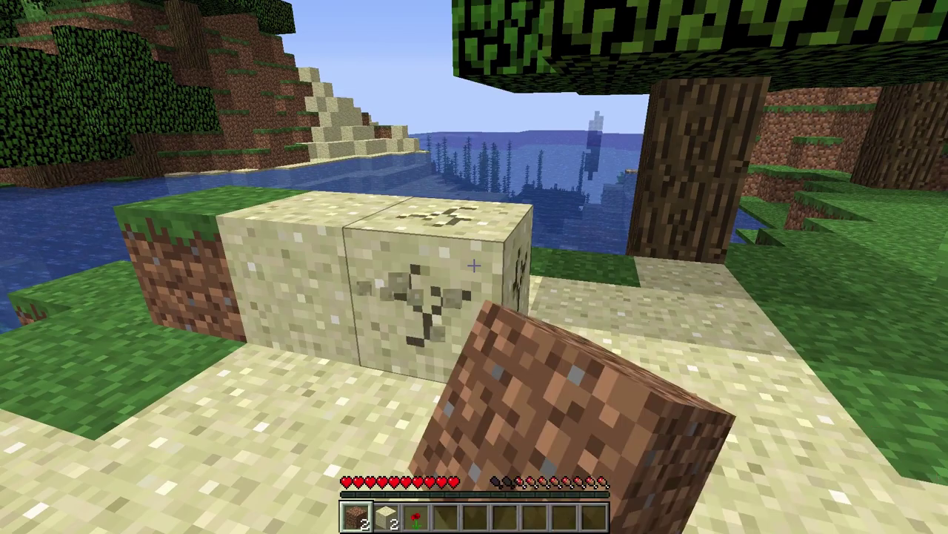
Step: Break the raised sand and grass blocks, dig into the beach sand, and pause the game
click(474, 264)
click(475, 264)
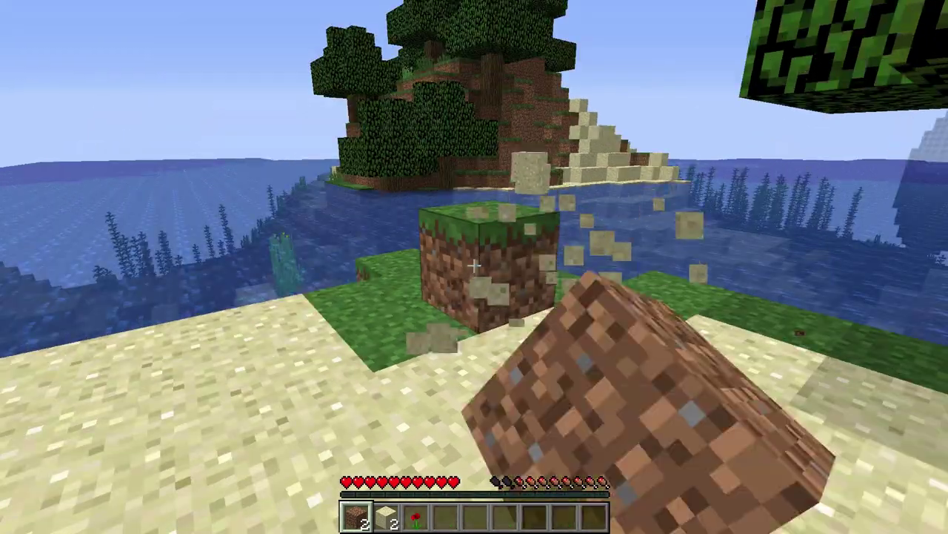
click(474, 265)
click(474, 265)
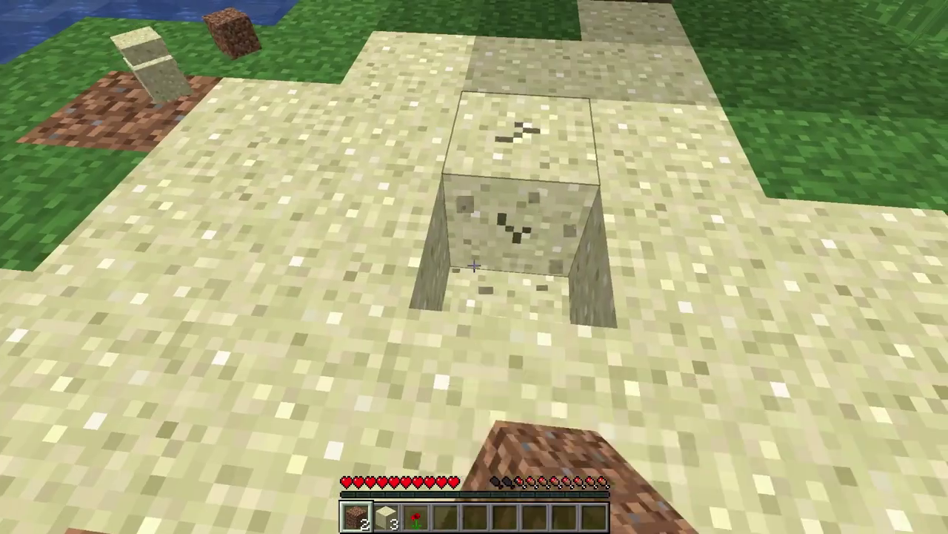
click(475, 265)
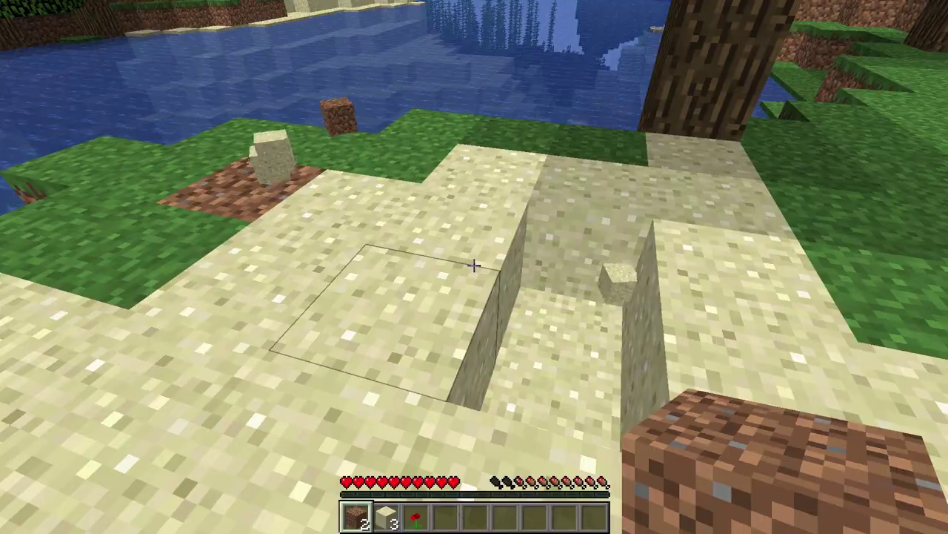
key(Escape)
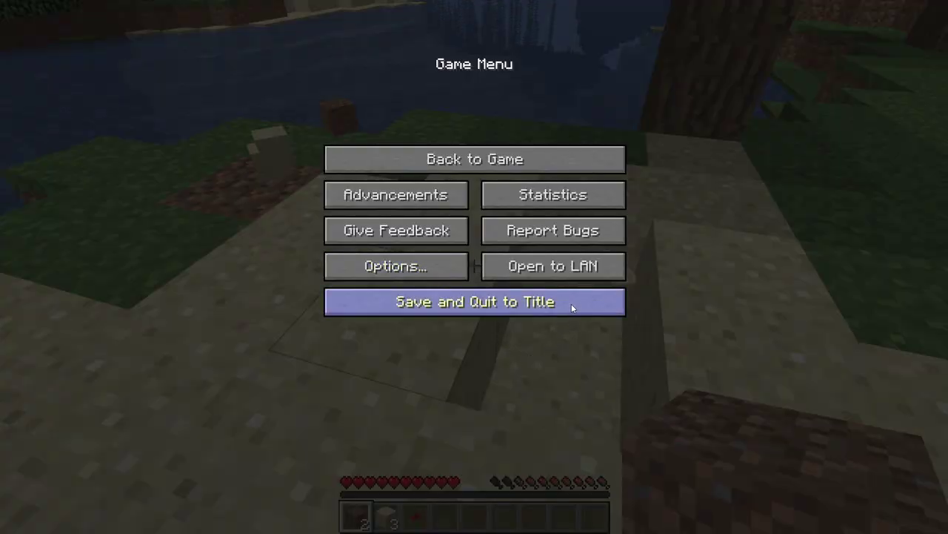